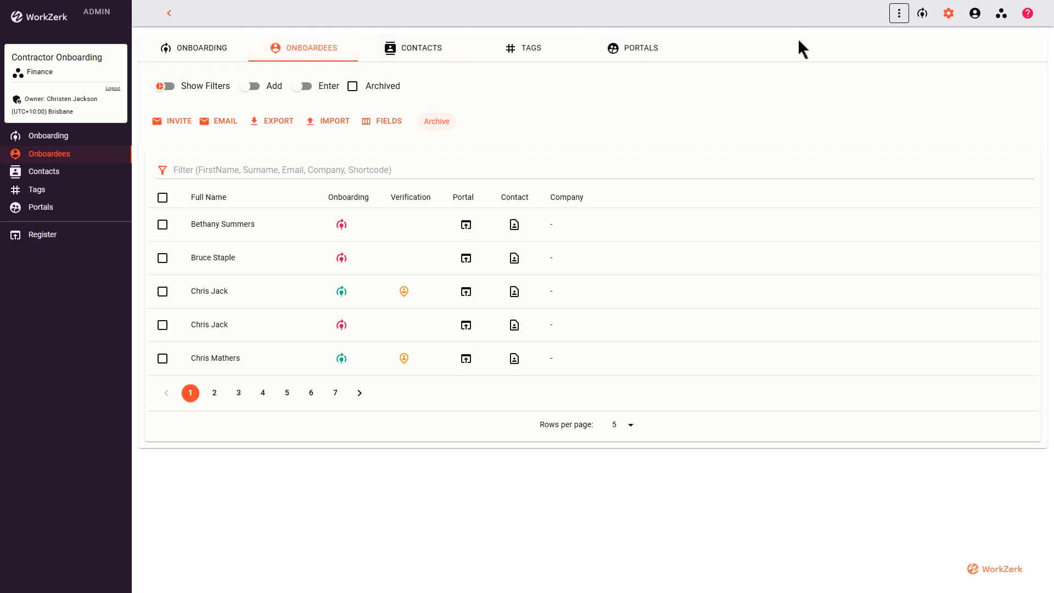
Change the Finance space's role names to Contractor (singular) and Contractors (plural), then save
left_click(1001, 13)
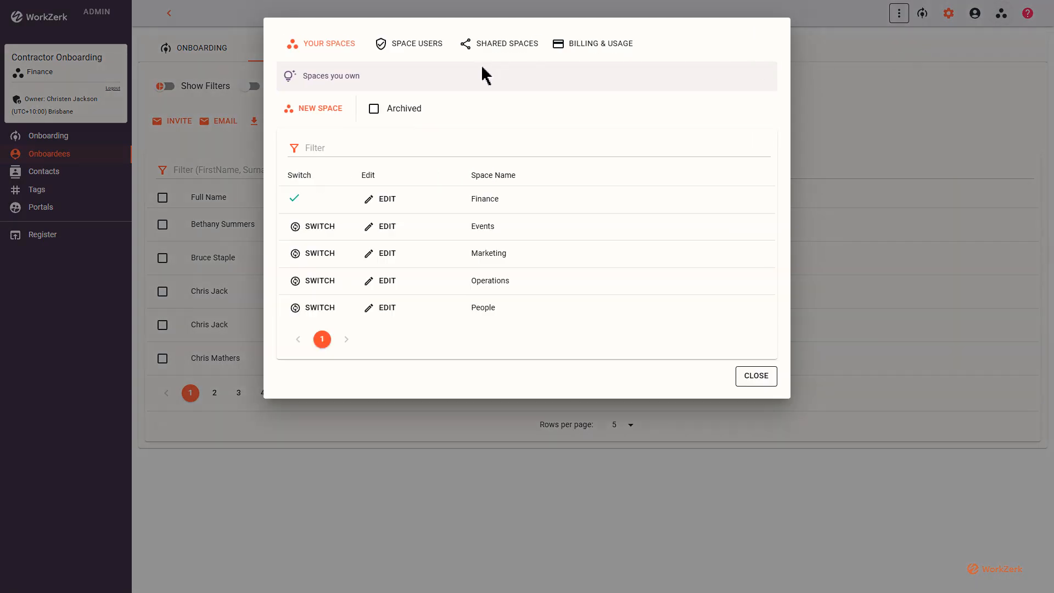
left_click(391, 200)
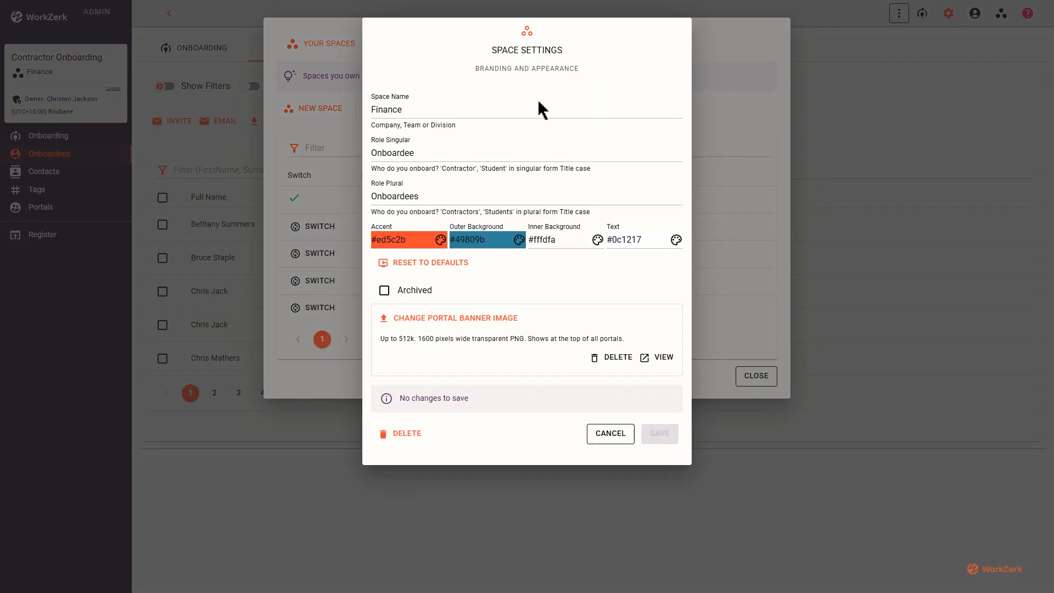
left_click_drag(433, 153, 356, 161)
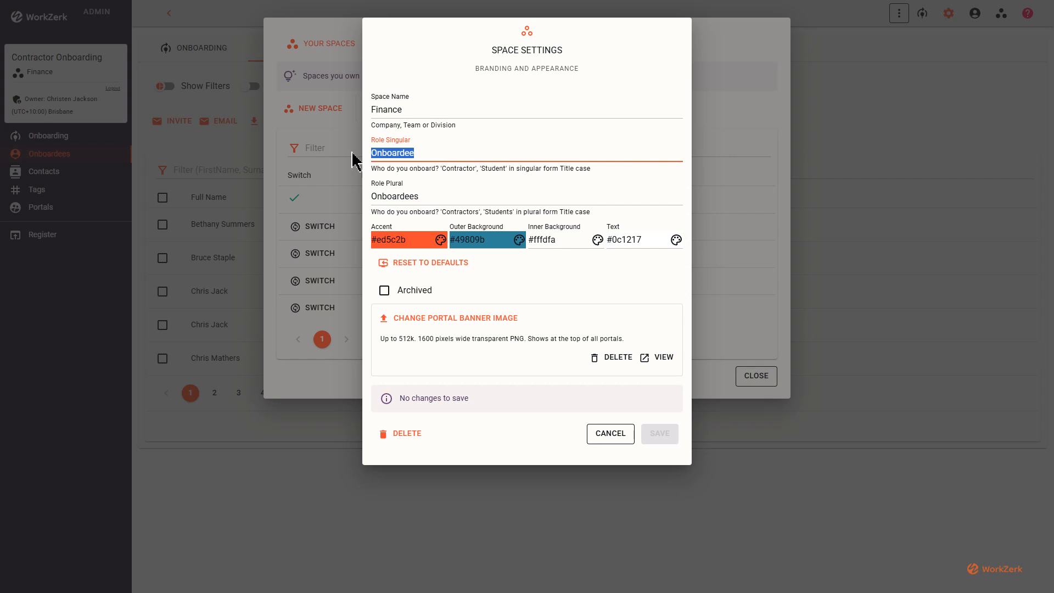
type("Contractor")
key("Tab")
type("Cont")
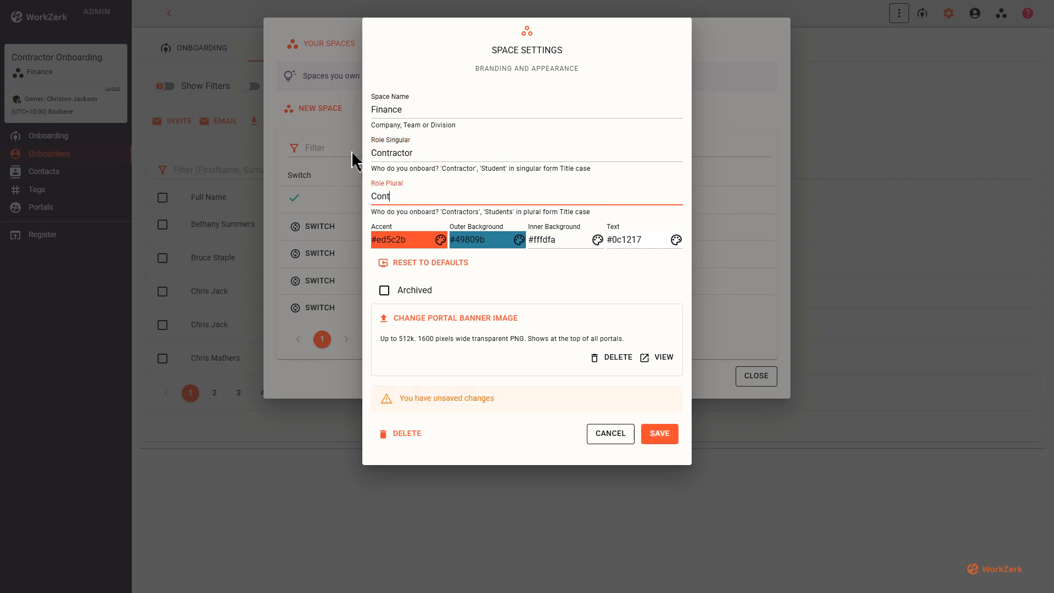
type("ractors")
left_click(659, 434)
left_click(738, 383)
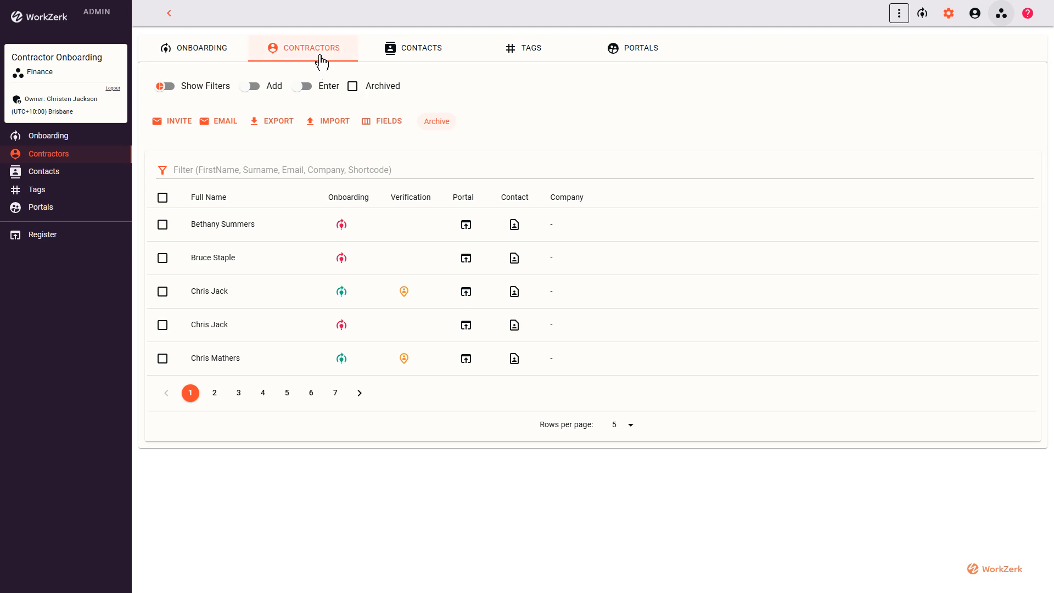
Restore the Finance space's role names to Onboardee and Onboardees, then save
left_click(1000, 15)
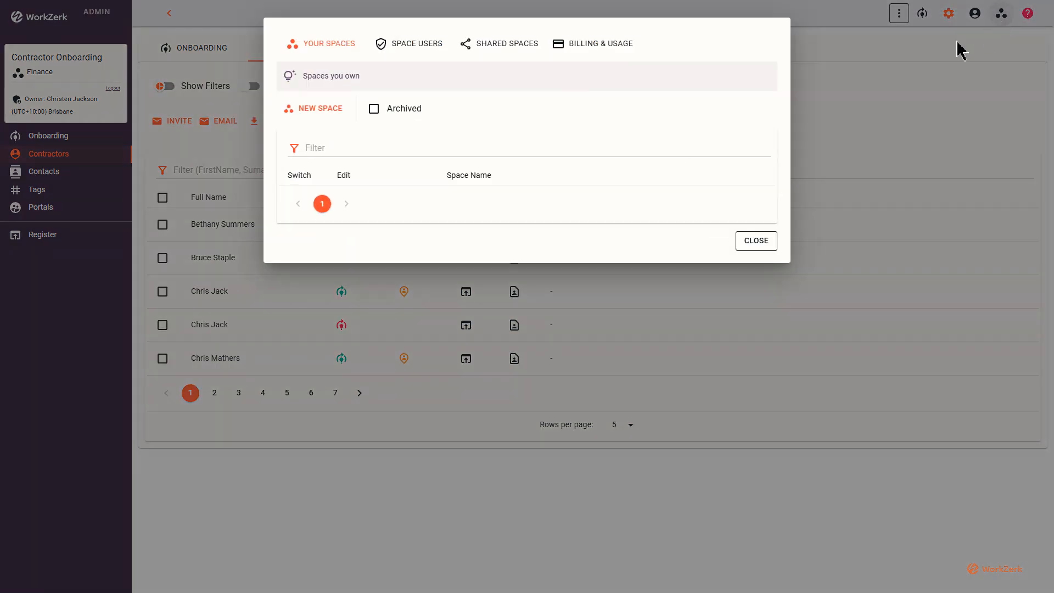
left_click(386, 201)
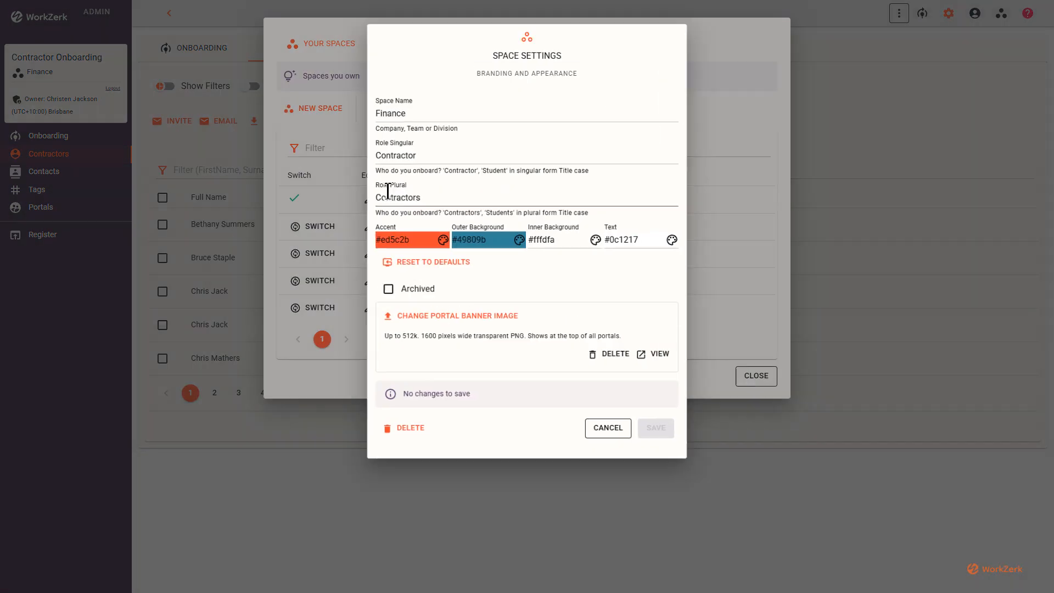
double_click(454, 149)
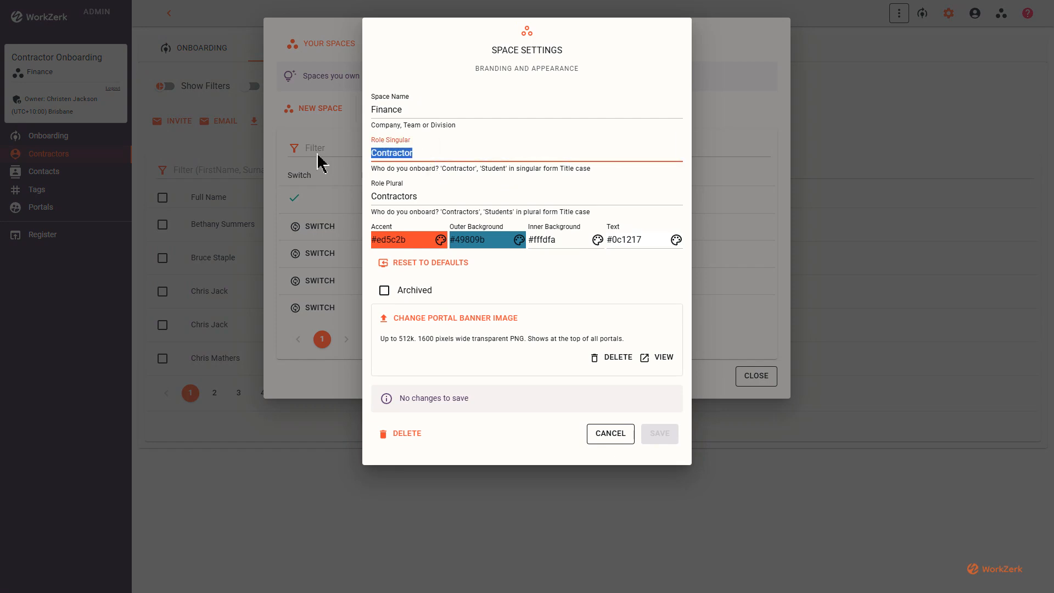
type("Onboardee")
key("Tab")
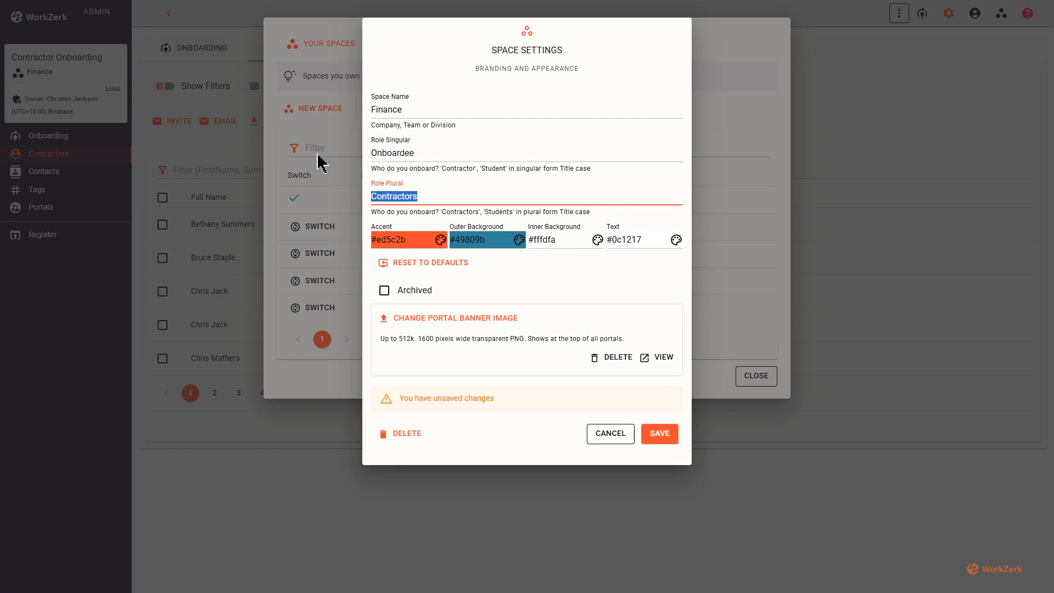
type("Onboardees")
left_click(660, 433)
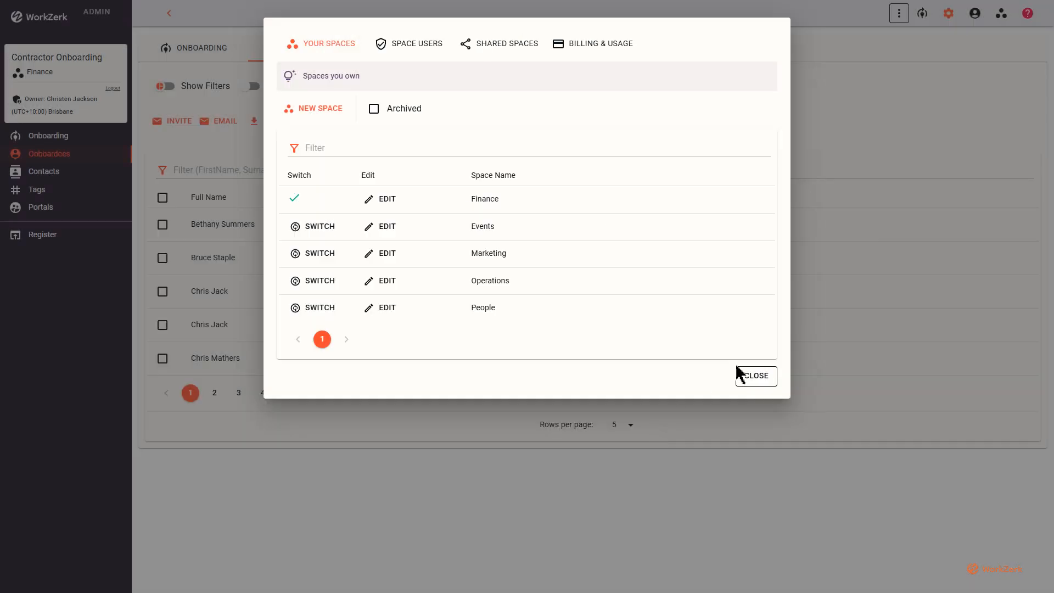
left_click(741, 376)
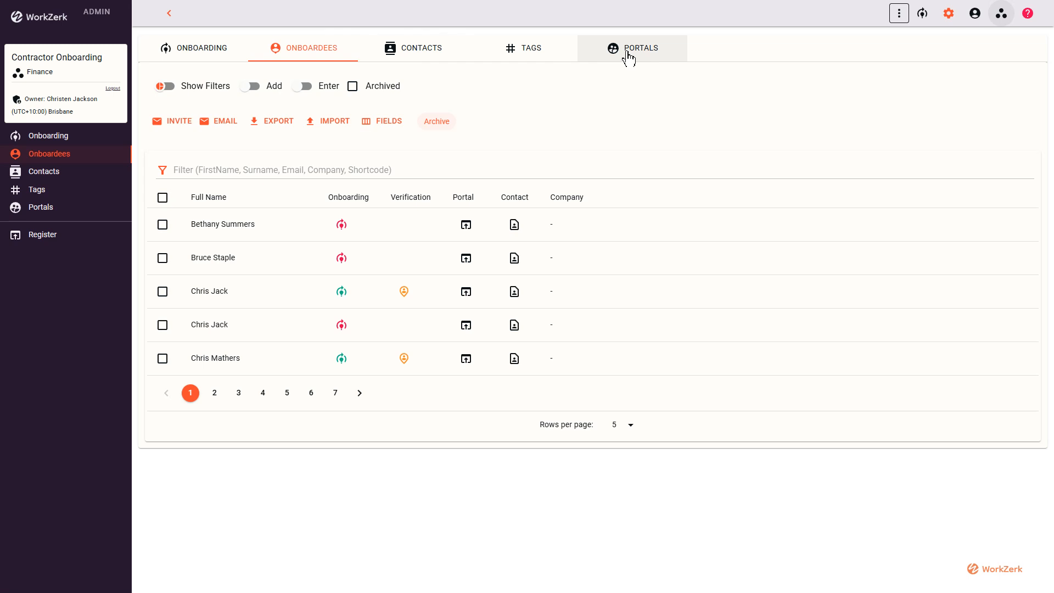
Go to the Onboarding section and show the Finance space's Contacts page
left_click(189, 56)
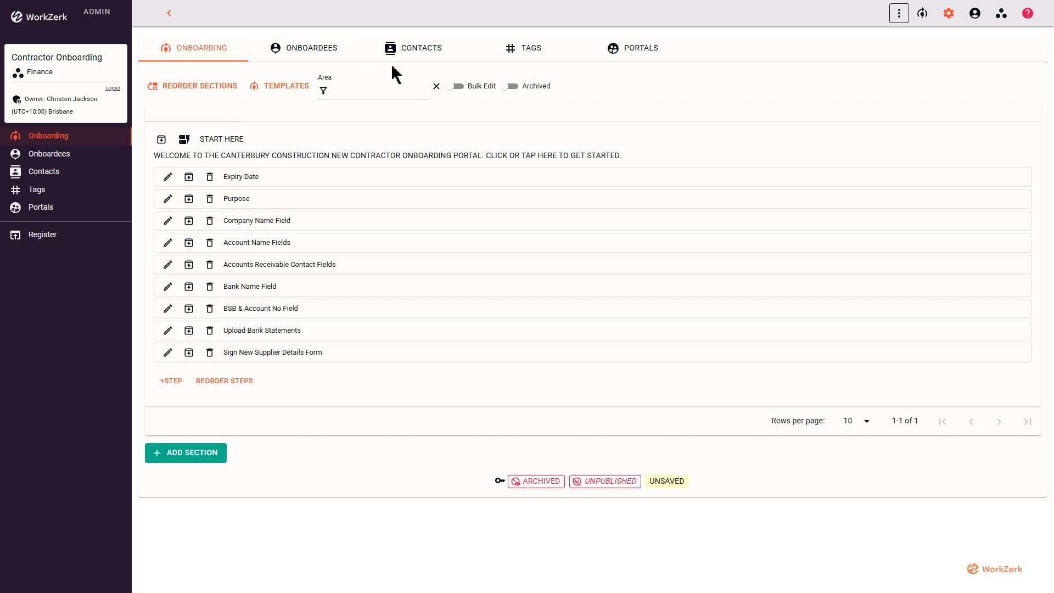
left_click(430, 55)
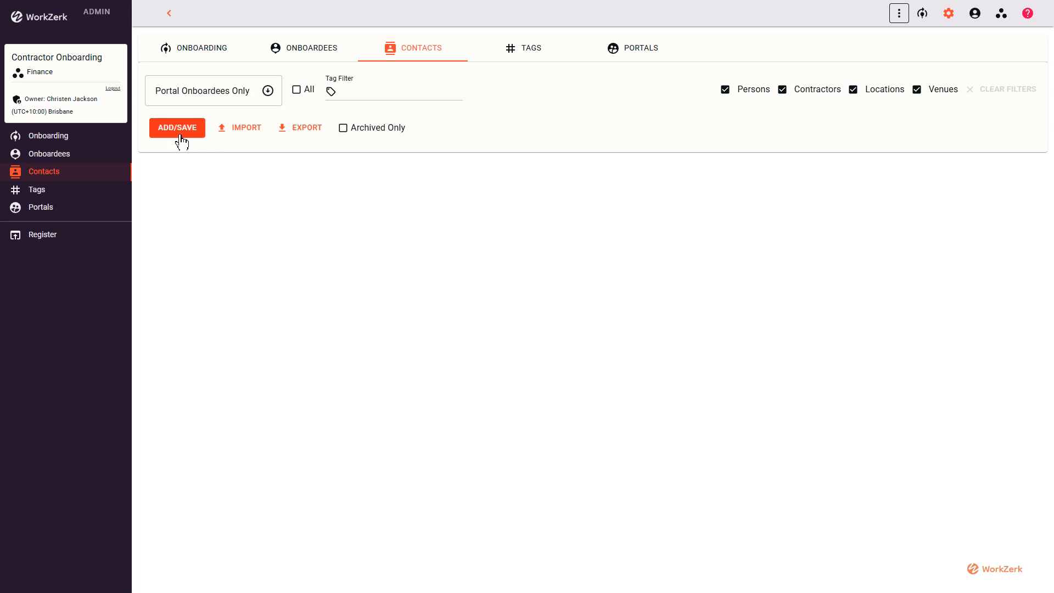
Start a new person contact and enter the contact's first name and surname
left_click(181, 132)
left_click(301, 321)
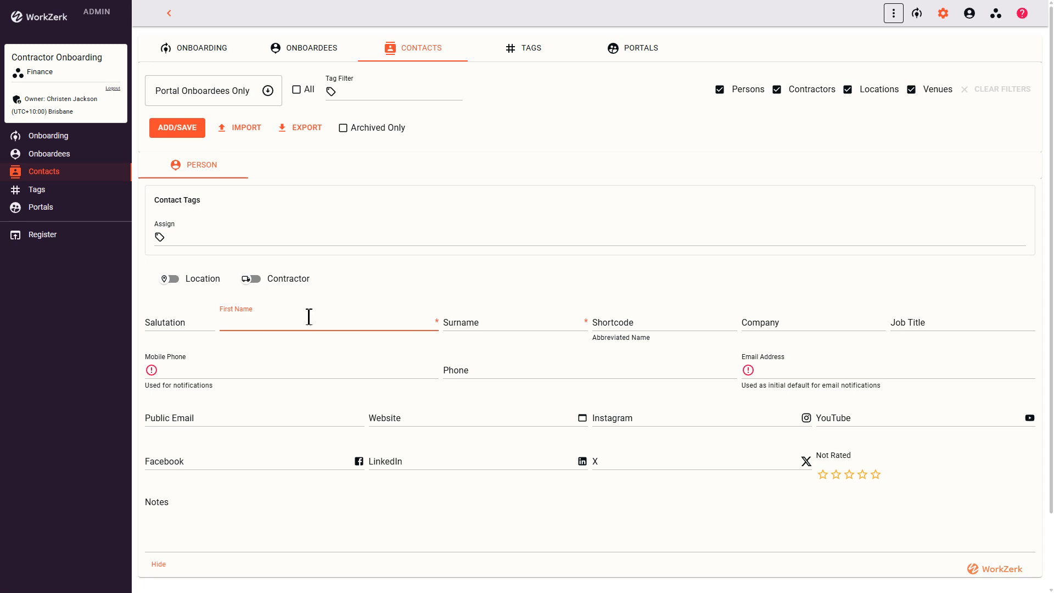
key("Tab")
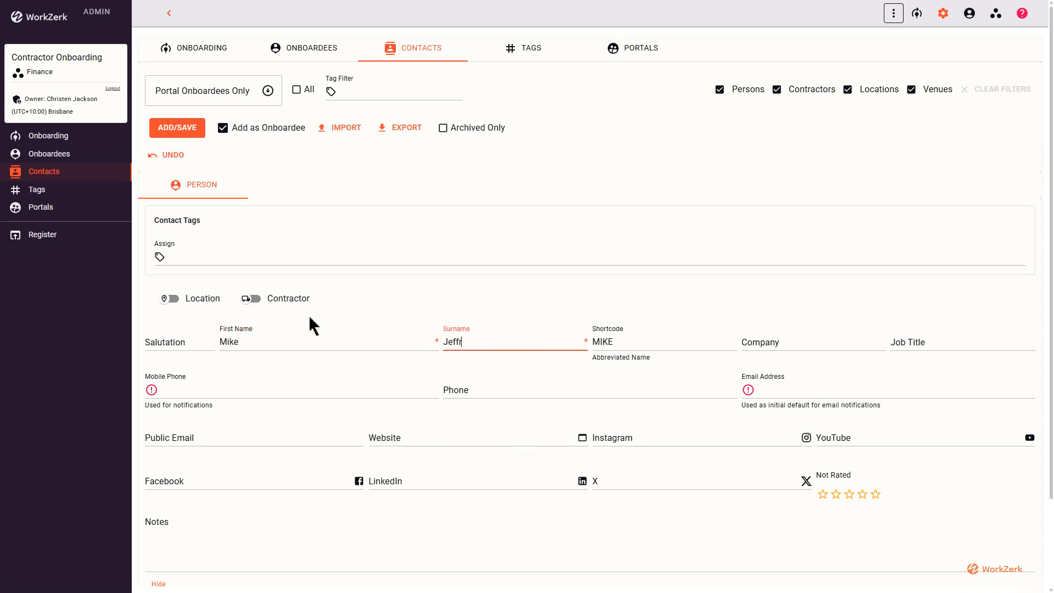
key("Tab")
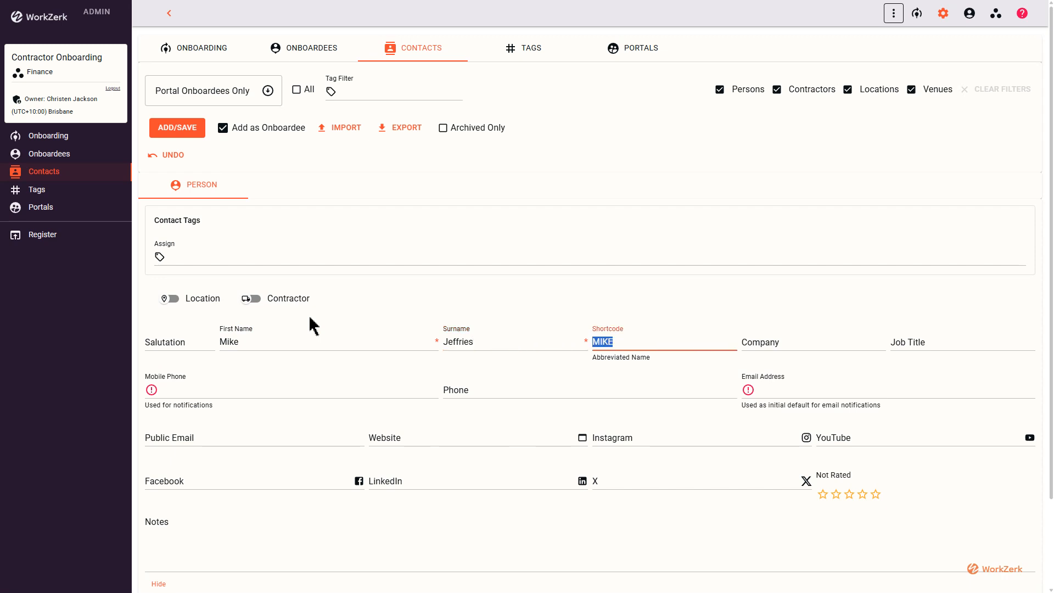
Fill in the contact's e-mail address, untick Add as Onboardee, and save the contact
left_click(802, 385)
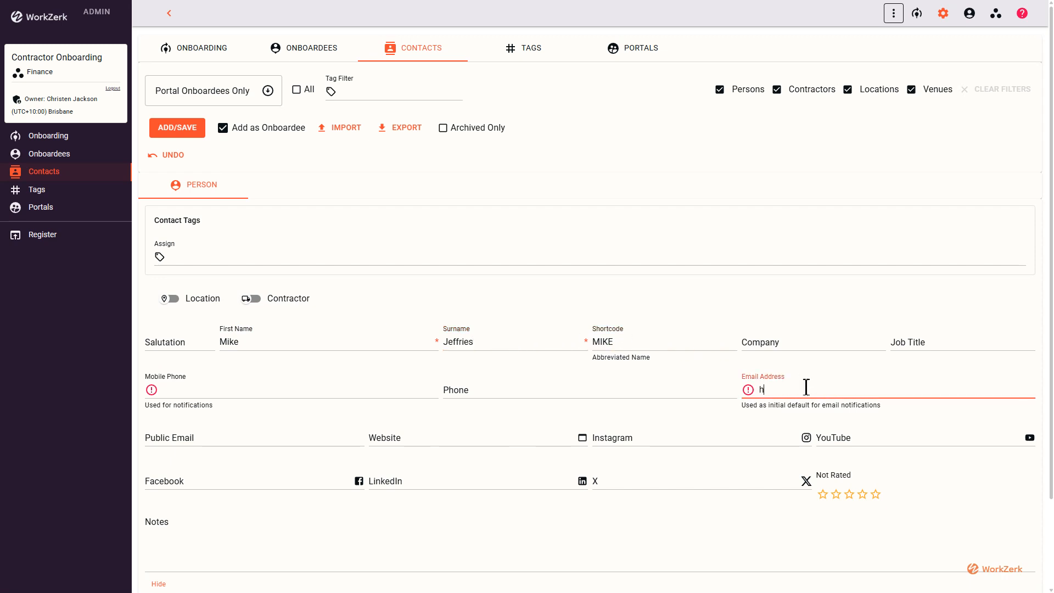
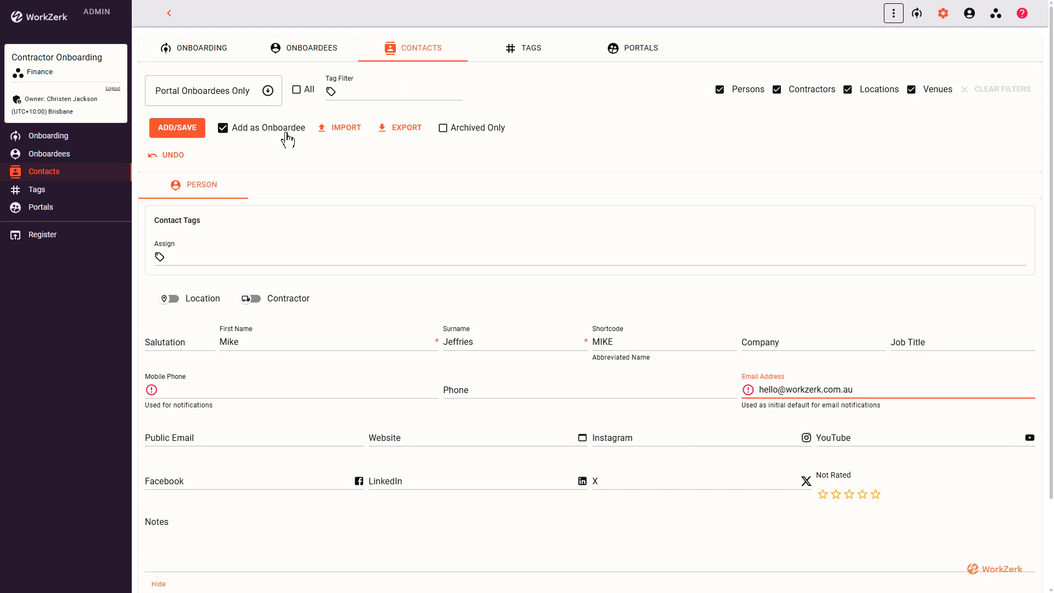
left_click(307, 393)
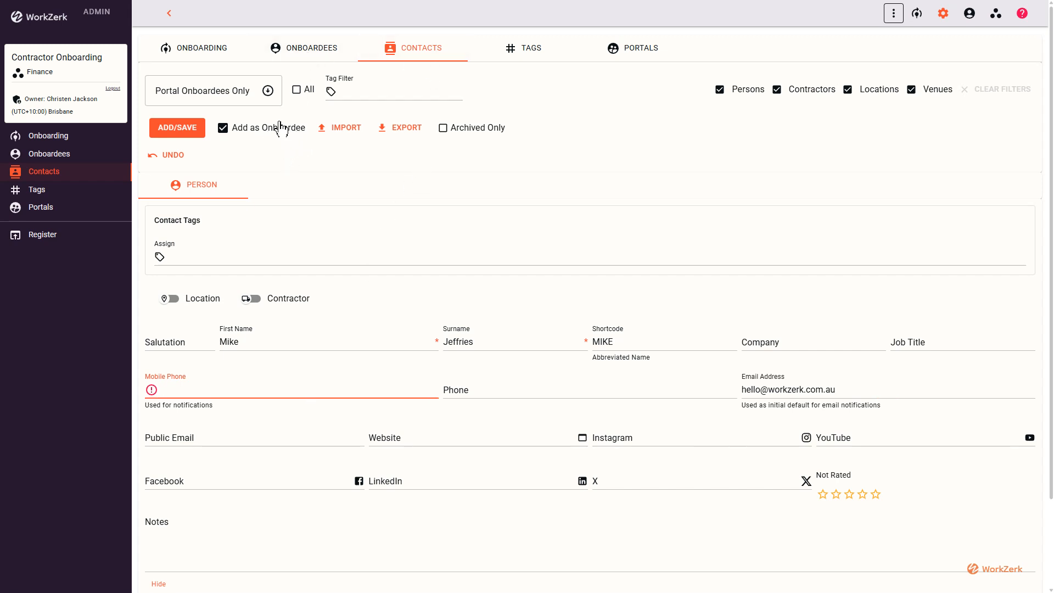
left_click(254, 131)
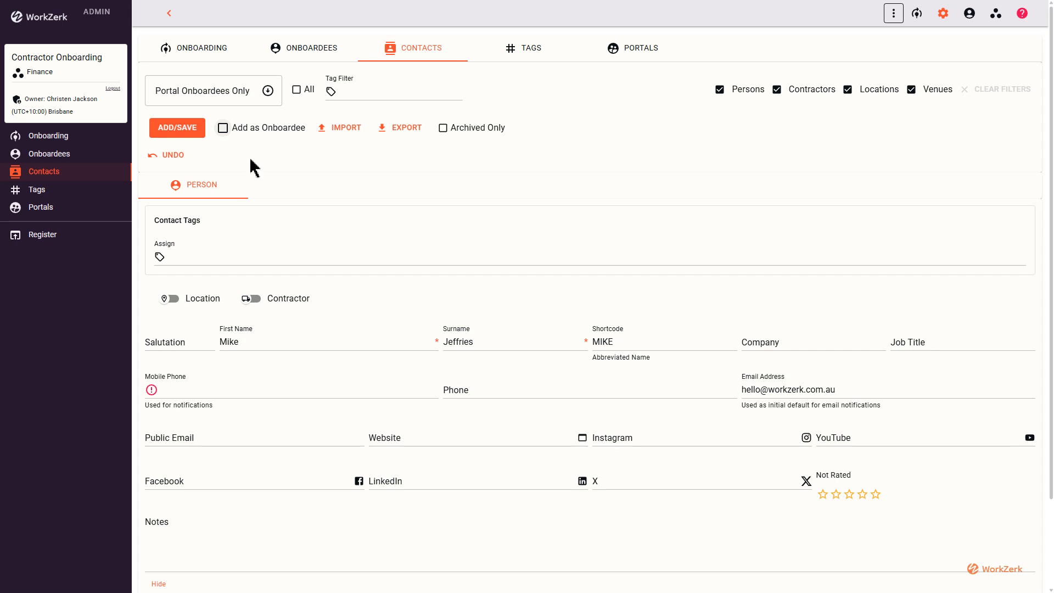
left_click(188, 136)
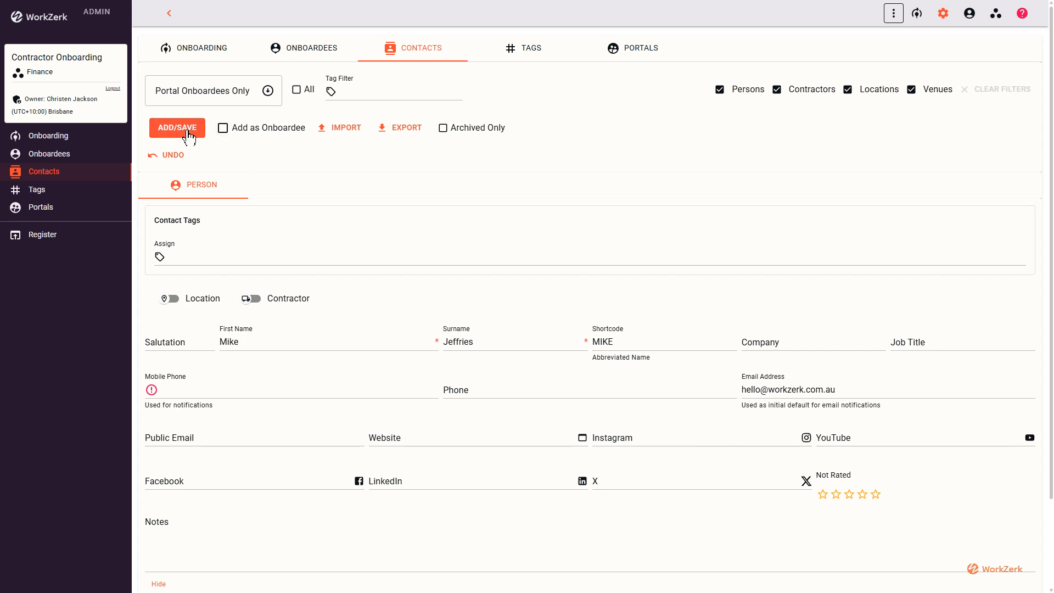
On the Onboardees tab, show the filters and turn on Add mode to list non-onboardee contacts
left_click(317, 54)
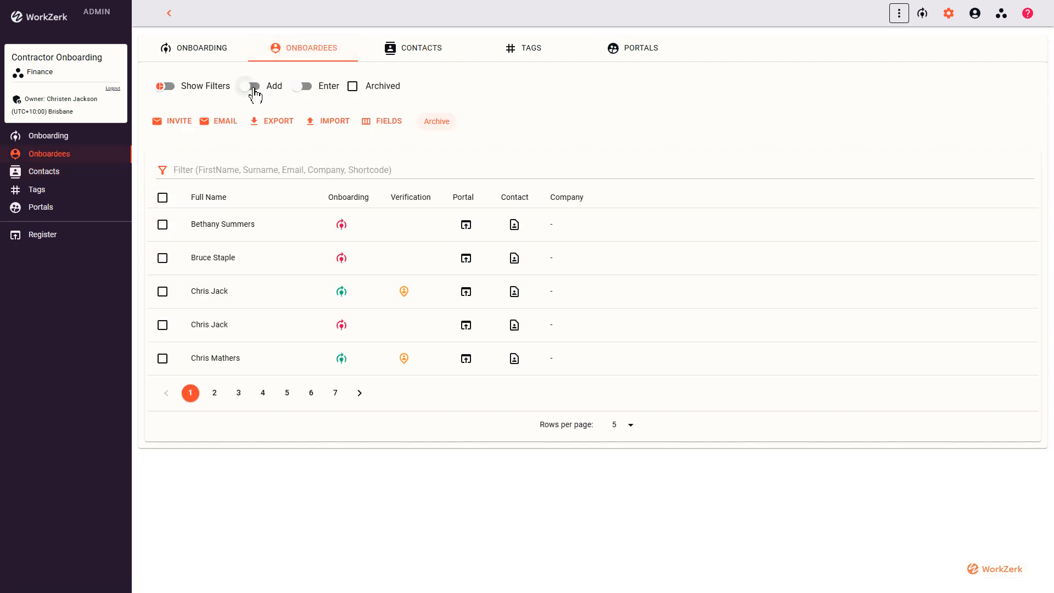
left_click(171, 89)
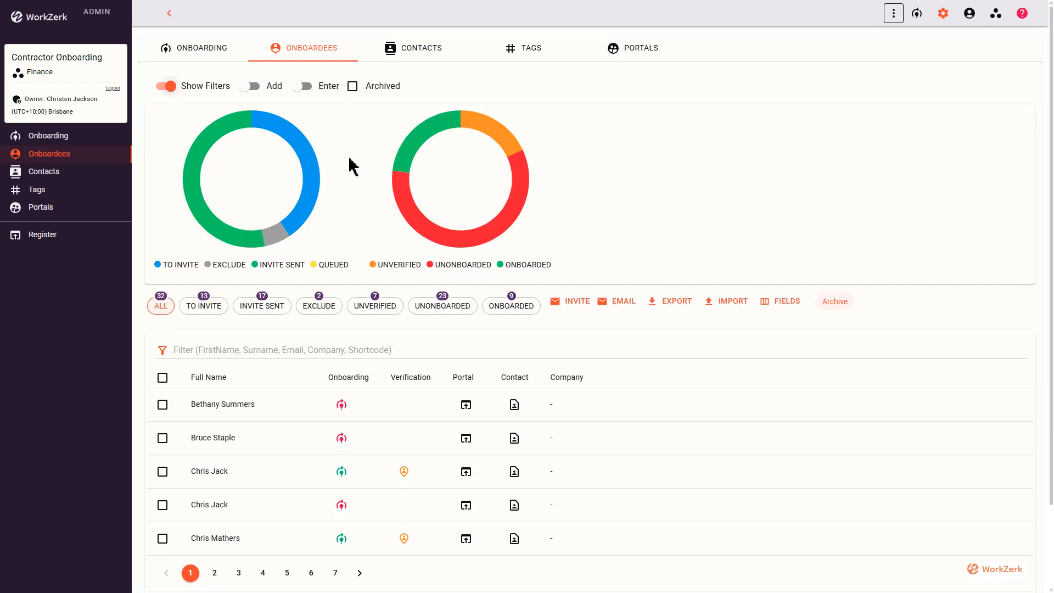
left_click(257, 91)
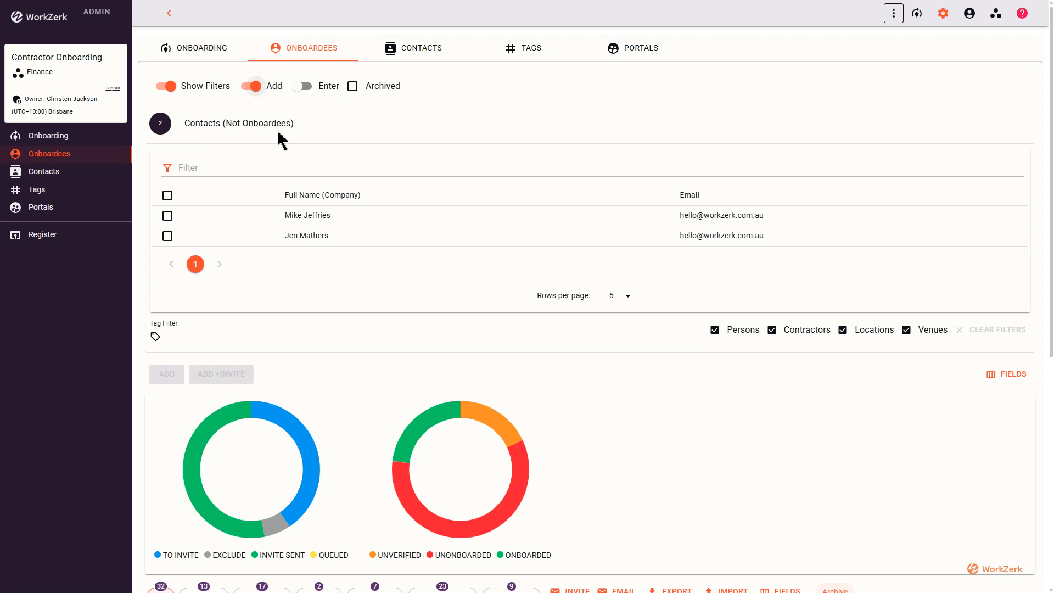
Tick the first not-yet-onboarded contact, add them and confirm sending their portal invite
left_click(167, 216)
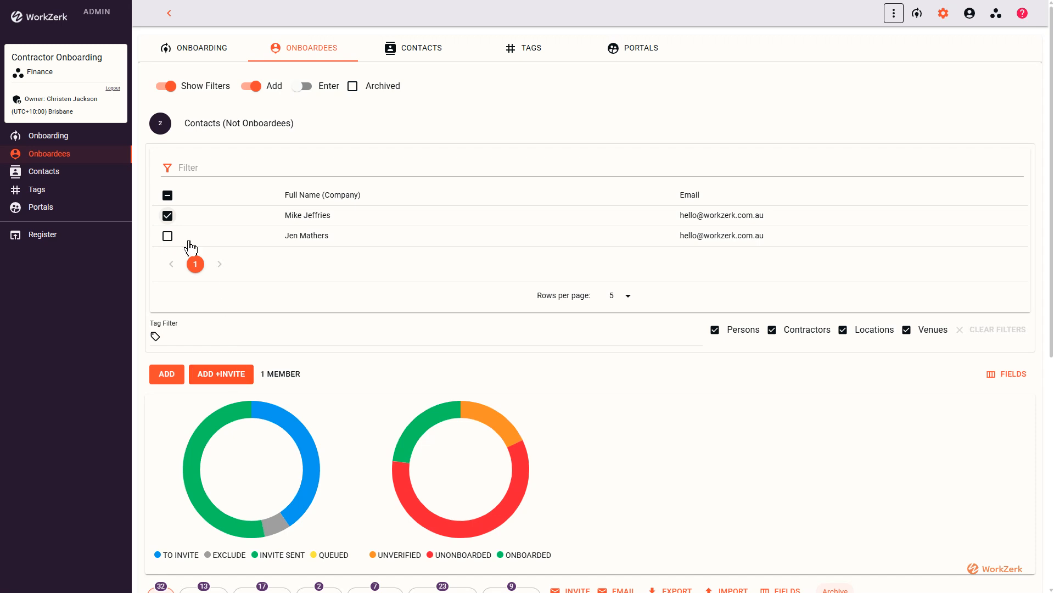
left_click(234, 378)
left_click(575, 330)
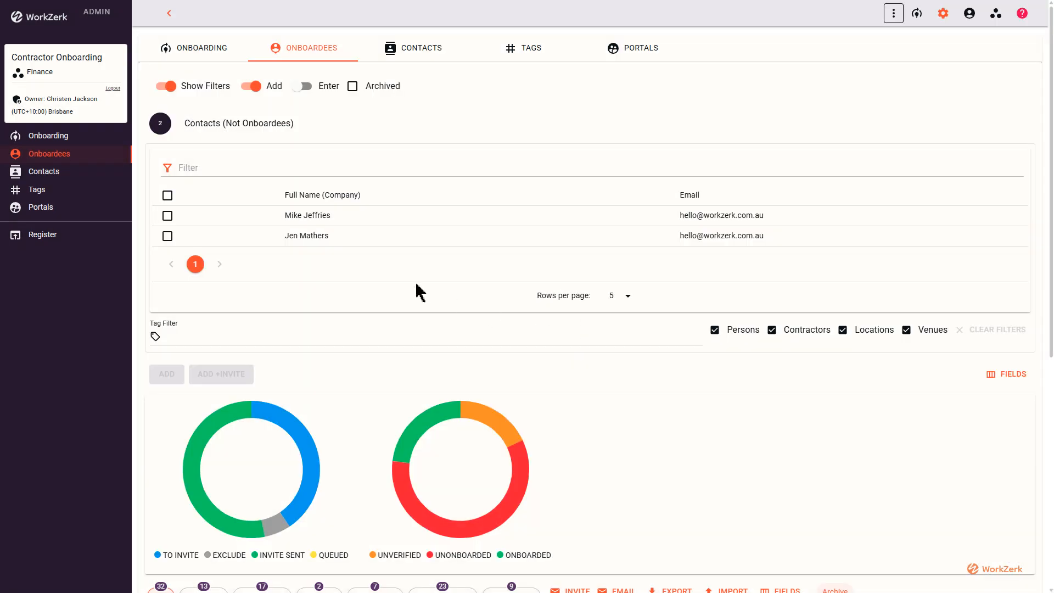
scroll(417, 291, "down", 6)
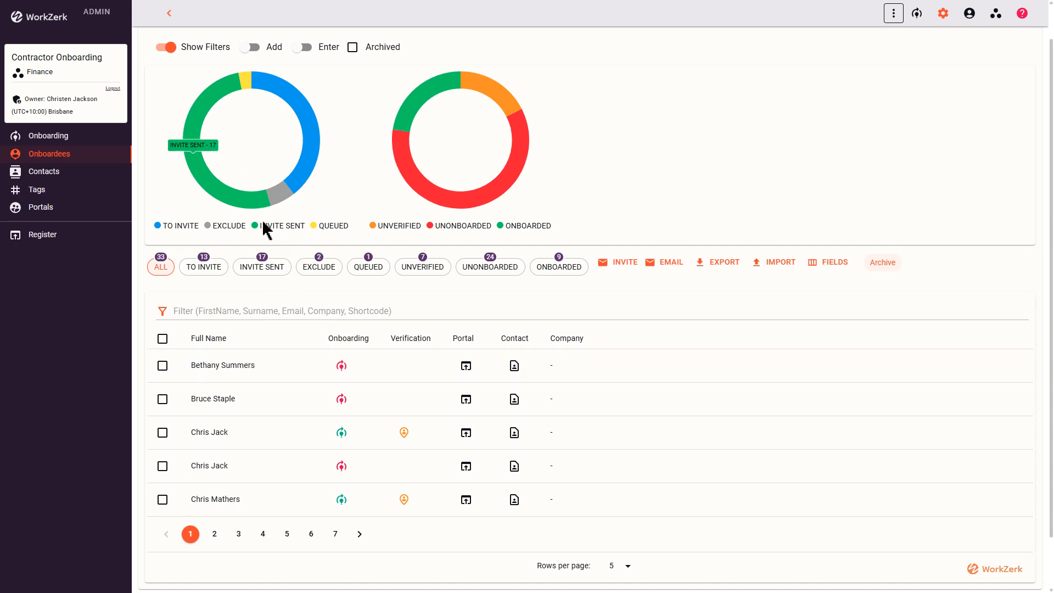
scroll(243, 369, "down", 1)
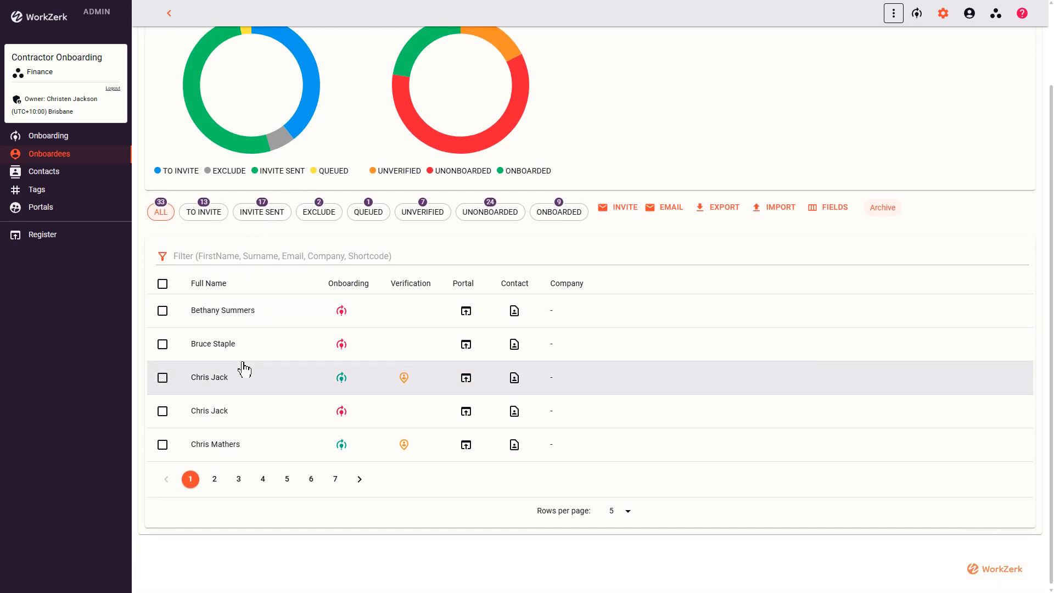
scroll(243, 369, "up", 2)
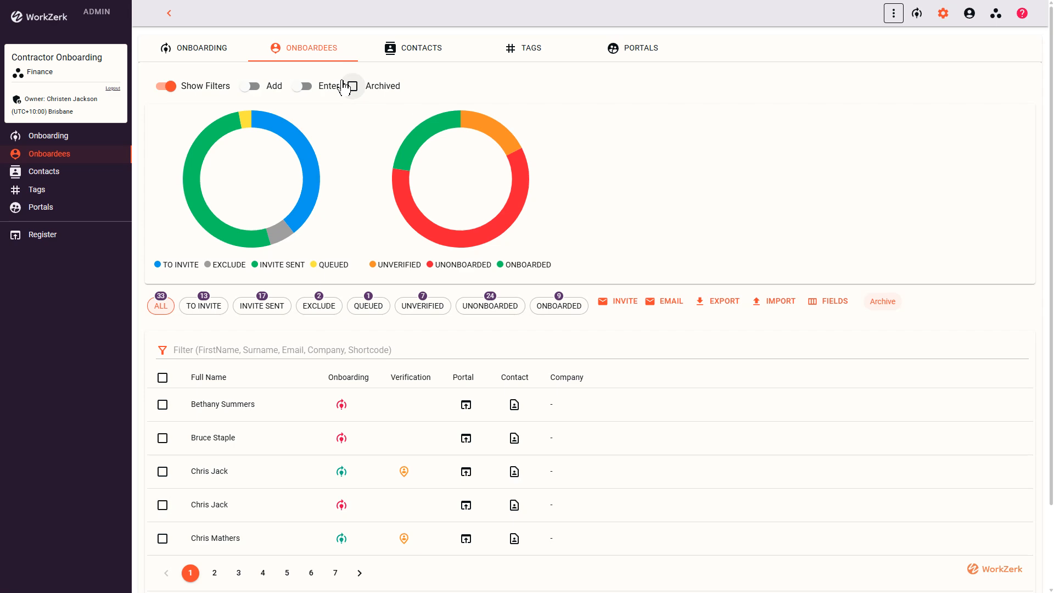
left_click(400, 52)
Turn on Enter mode and type the new onboardee's full name and e-mail address into the entry box
left_click(311, 50)
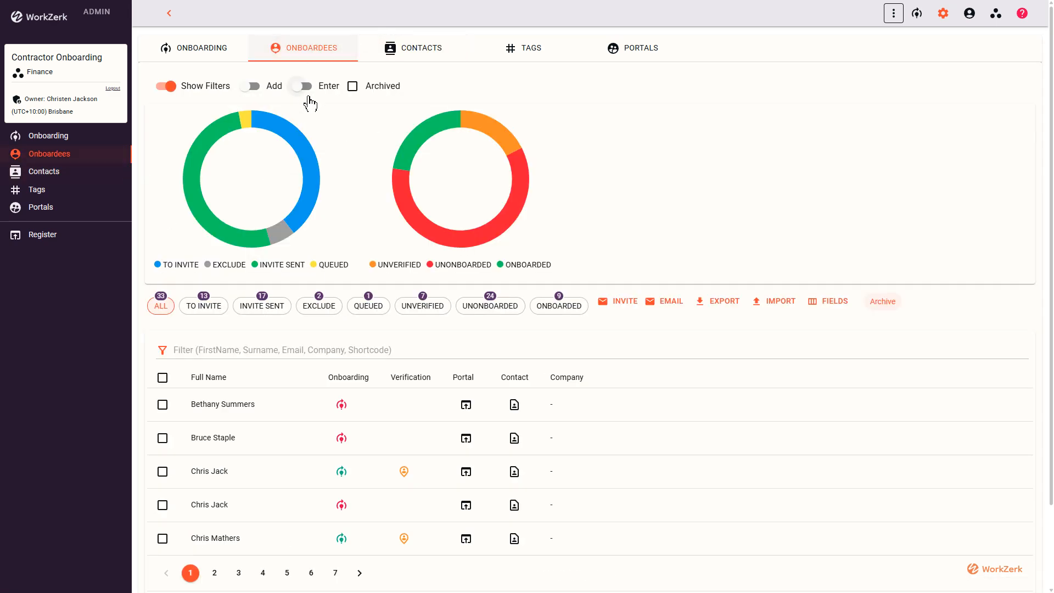
left_click(305, 87)
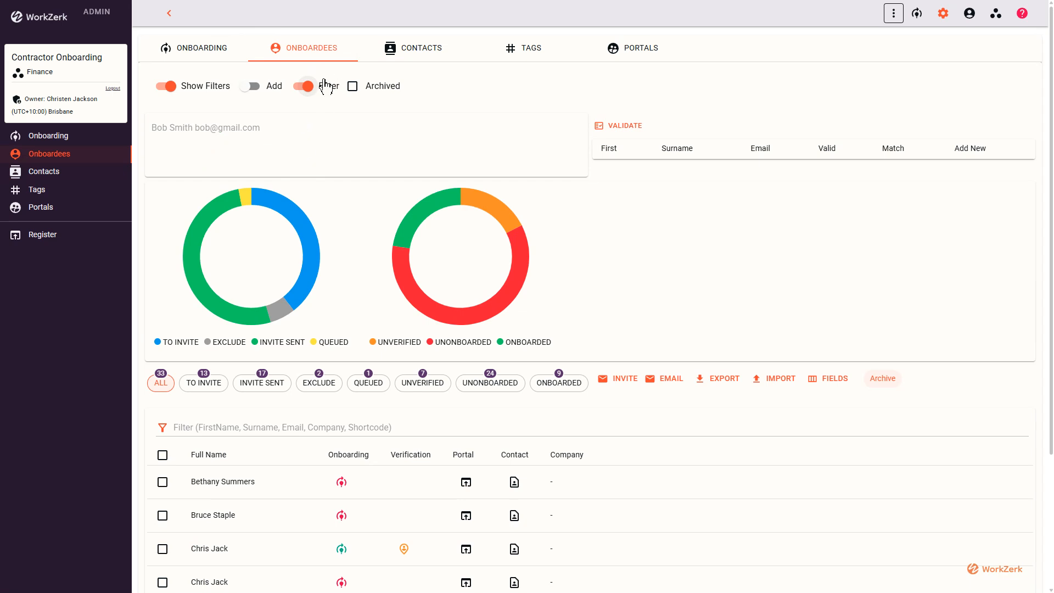
left_click(253, 147)
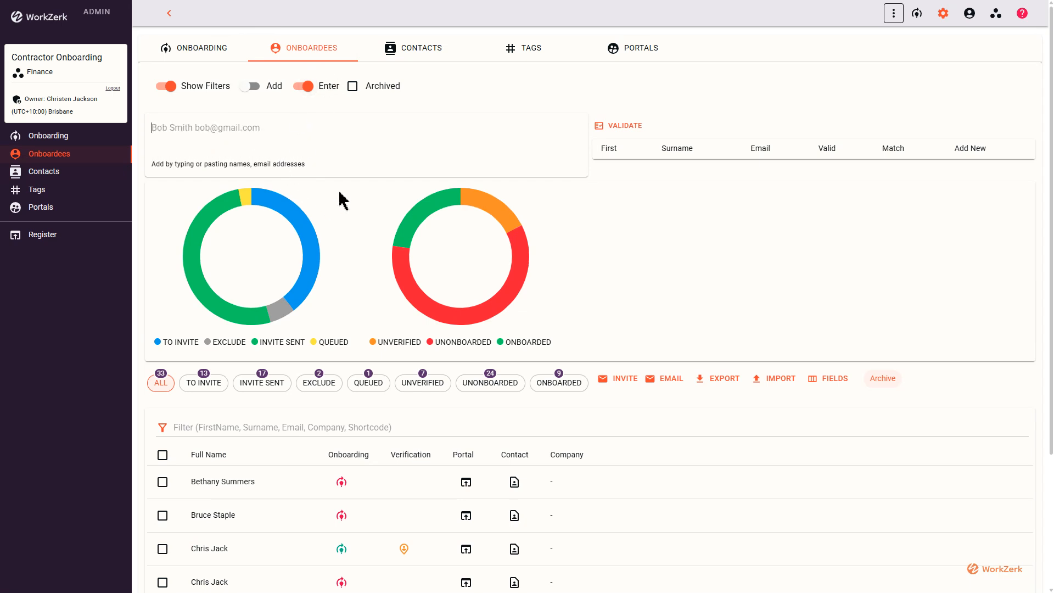
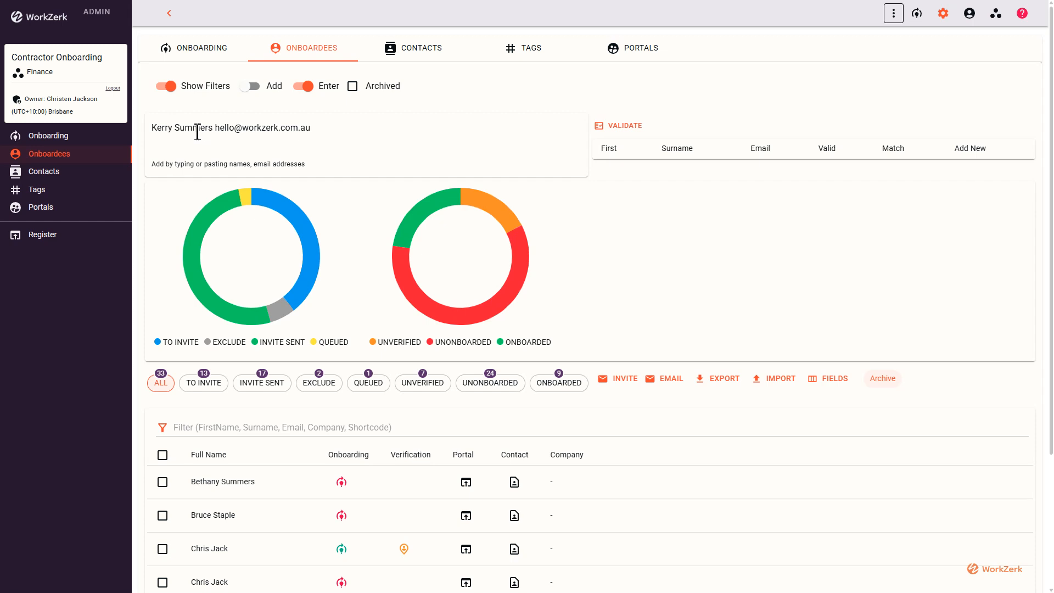
left_click_drag(215, 129, 311, 128)
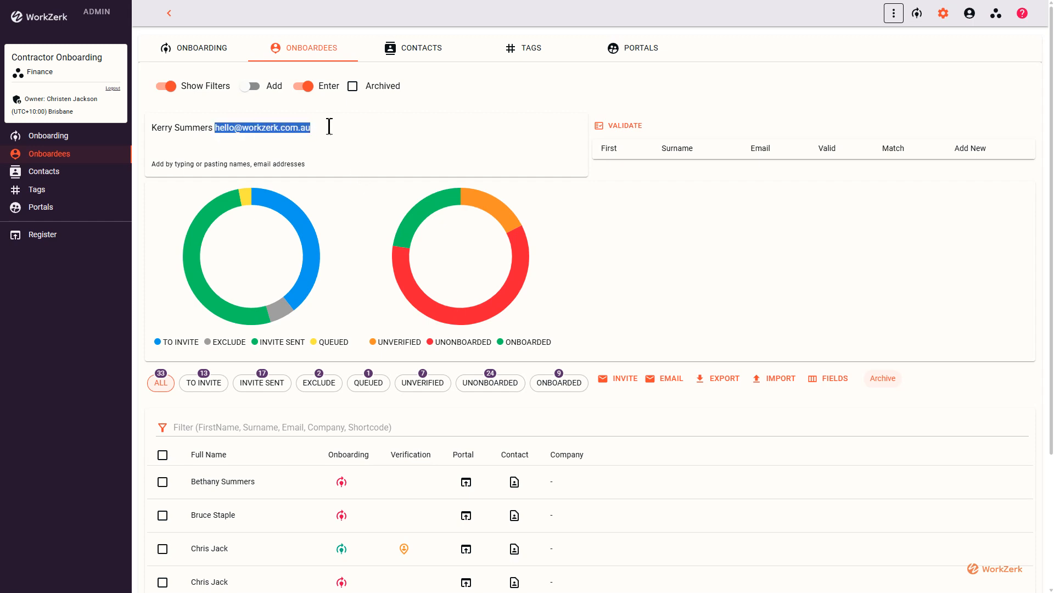
left_click(331, 128)
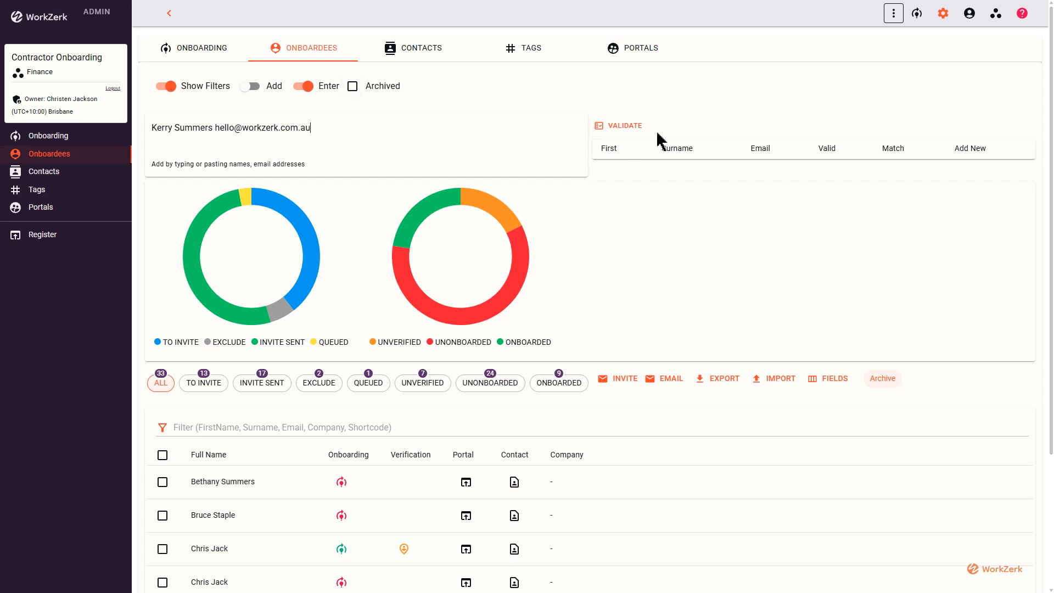
Validate the entry, mark it as Add New, and add 1 member as an onboardee
left_click(625, 126)
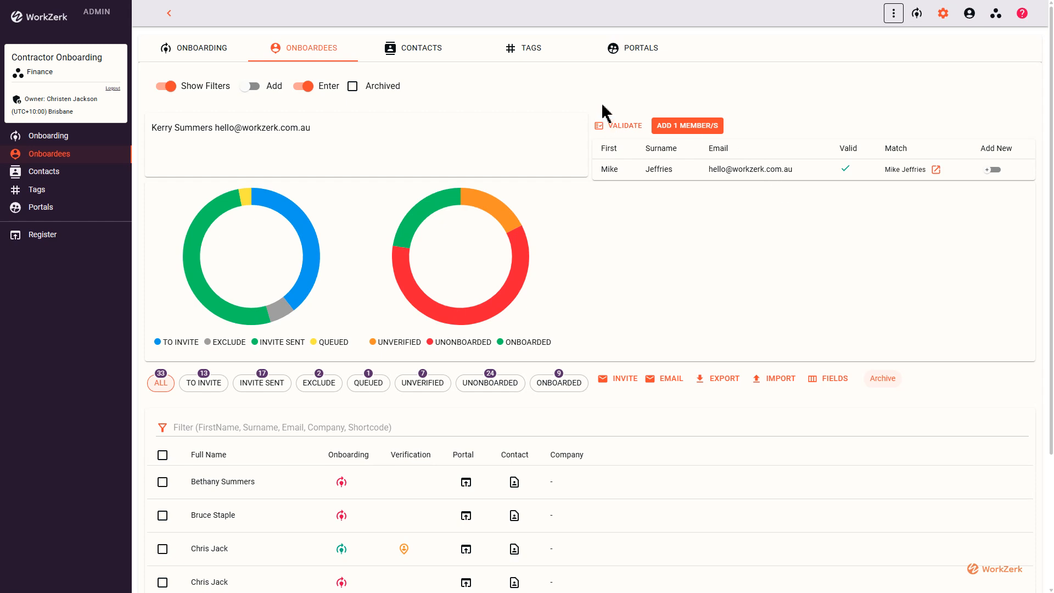
left_click(996, 172)
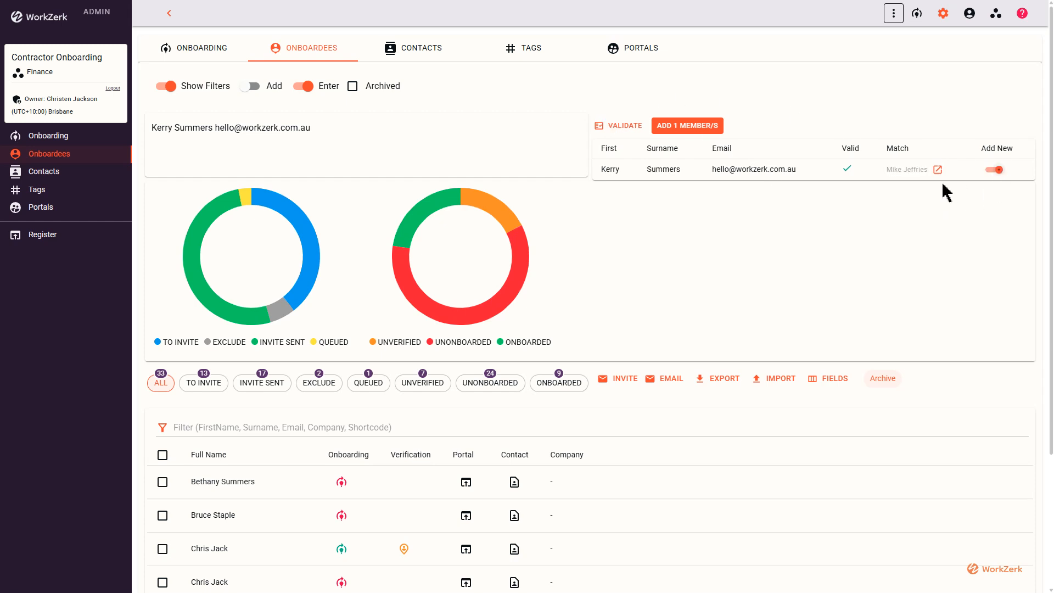
left_click(700, 127)
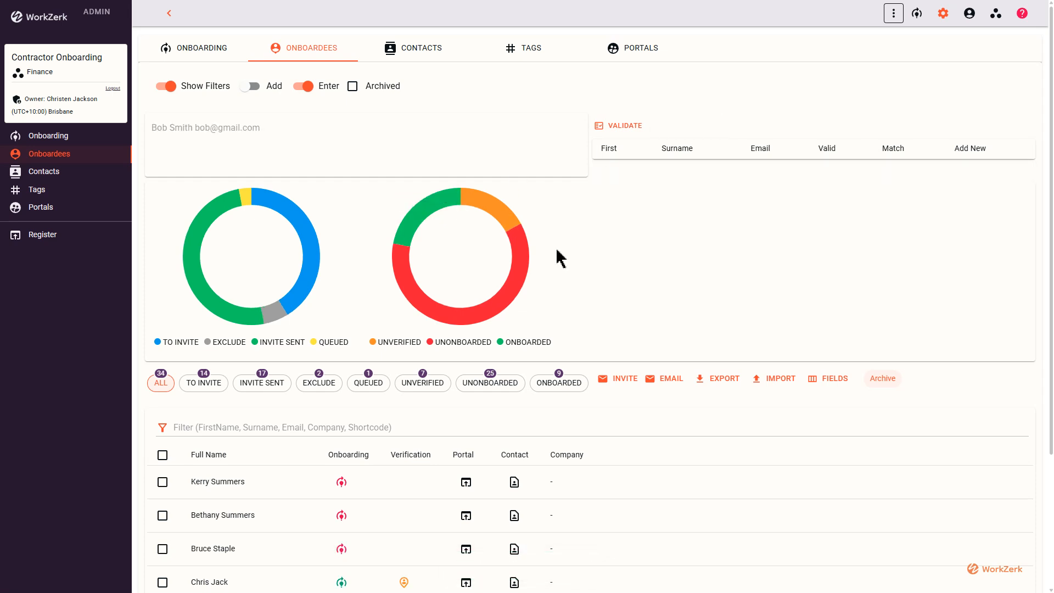
Check pages 2 and 1 of the onboardees table, now totalling 34
scroll(559, 258, "down", 1)
scroll(560, 258, "up", 1)
scroll(334, 221, "down", 3)
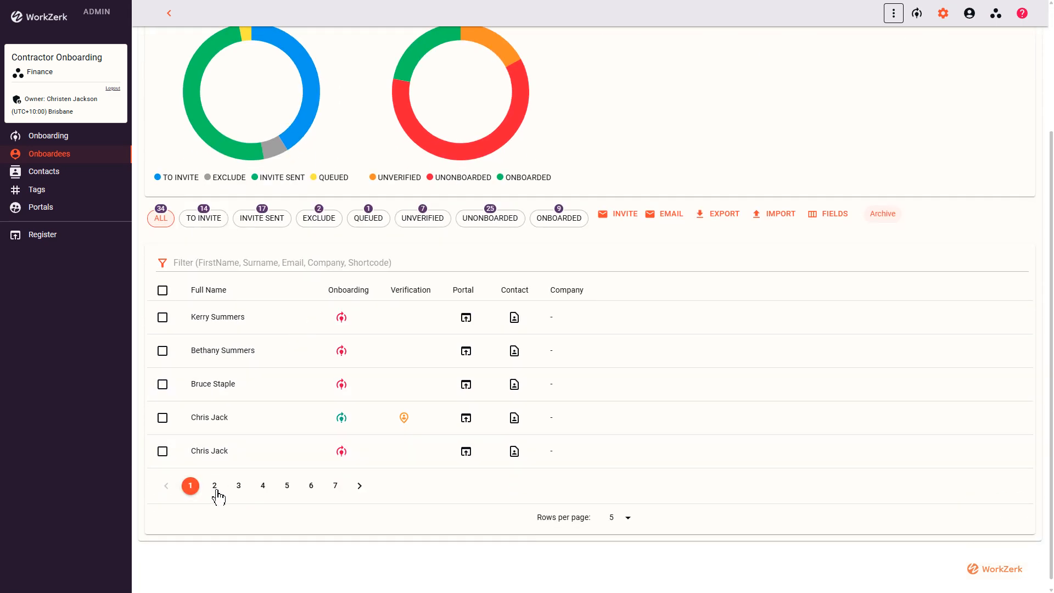
left_click(214, 485)
left_click(191, 485)
scroll(327, 291, "up", 3)
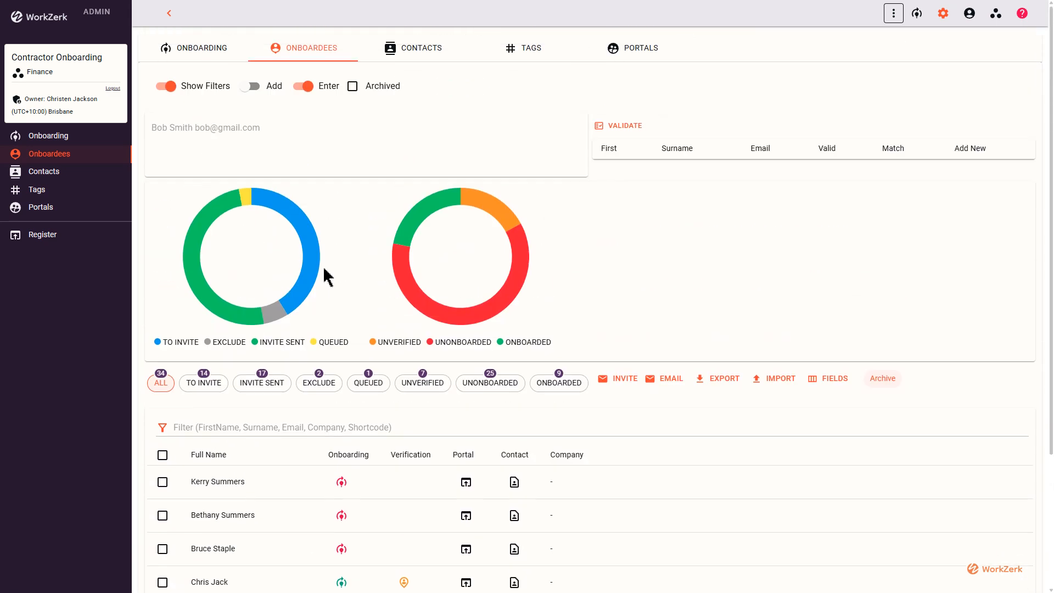
Open the Contacts import dialog and expand its Import Specs section
left_click(429, 51)
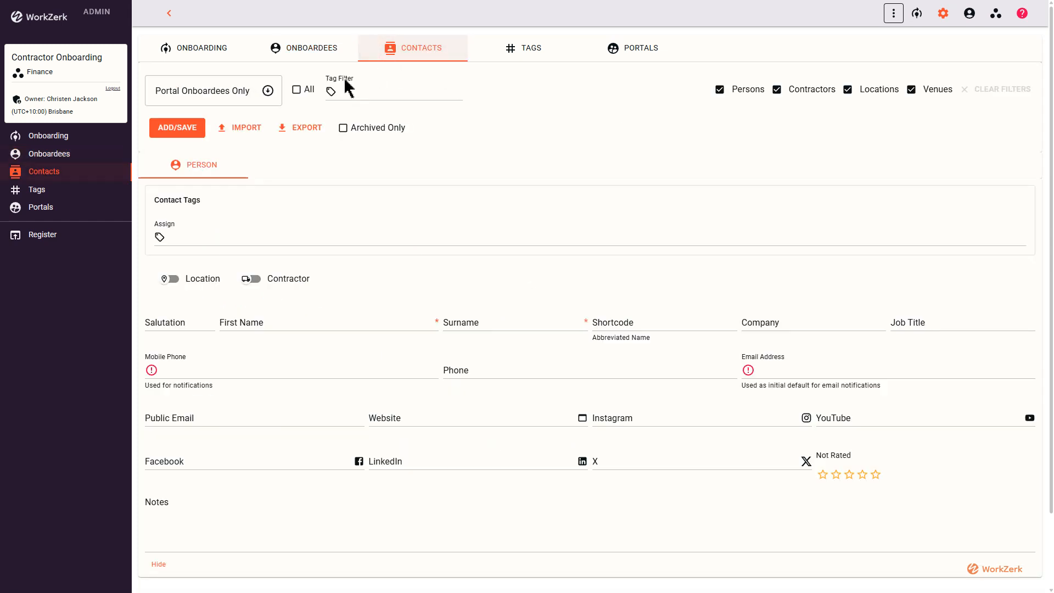
left_click(247, 132)
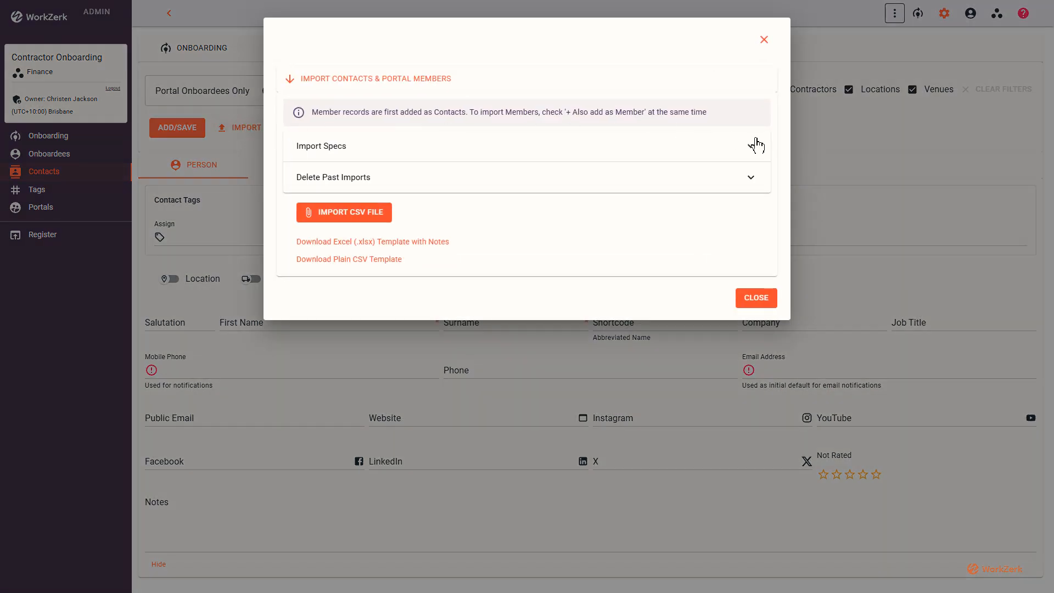
left_click(751, 147)
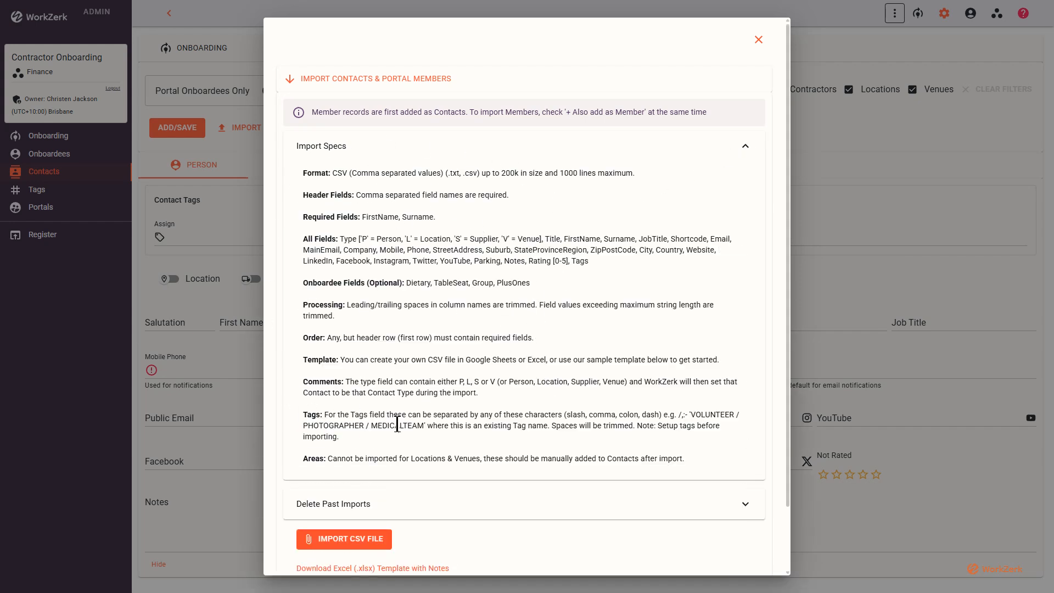
scroll(420, 155, "down", 2)
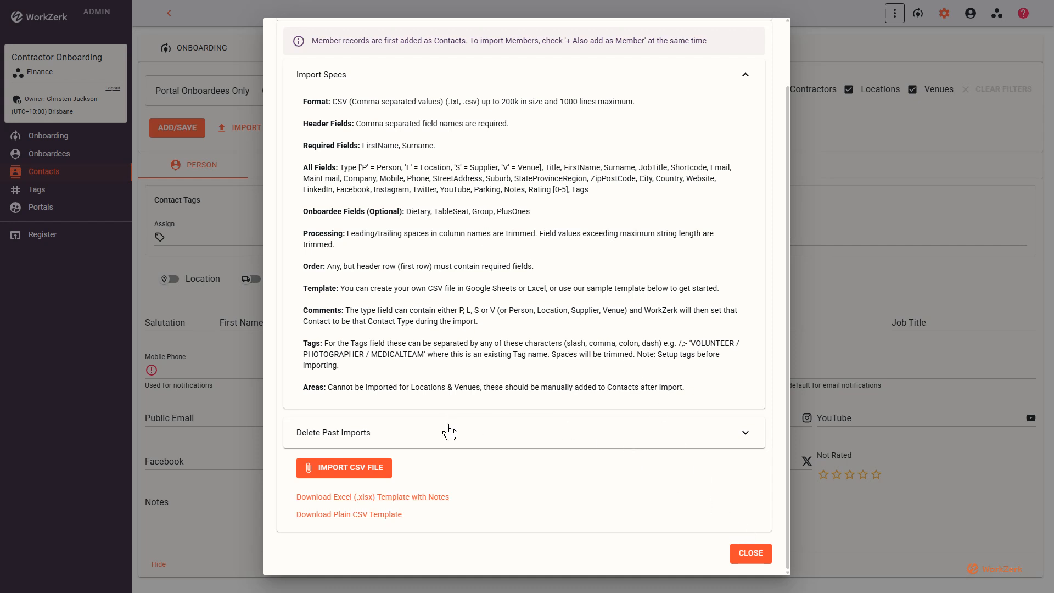
Expand Delete Past Imports to read its warning, then close the import dialog
left_click(463, 434)
scroll(480, 341, "down", 2)
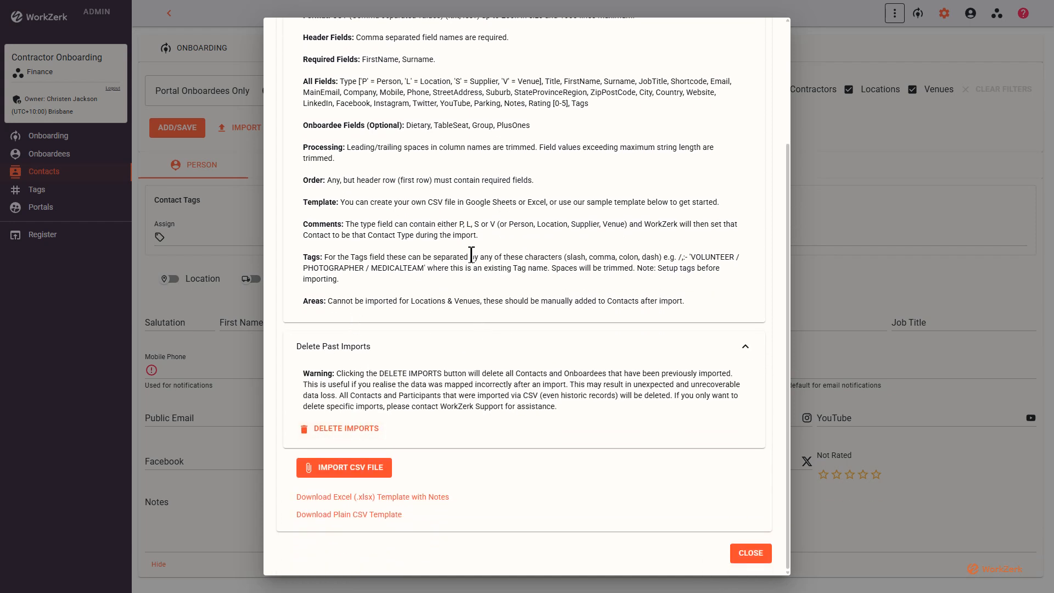
left_click(752, 553)
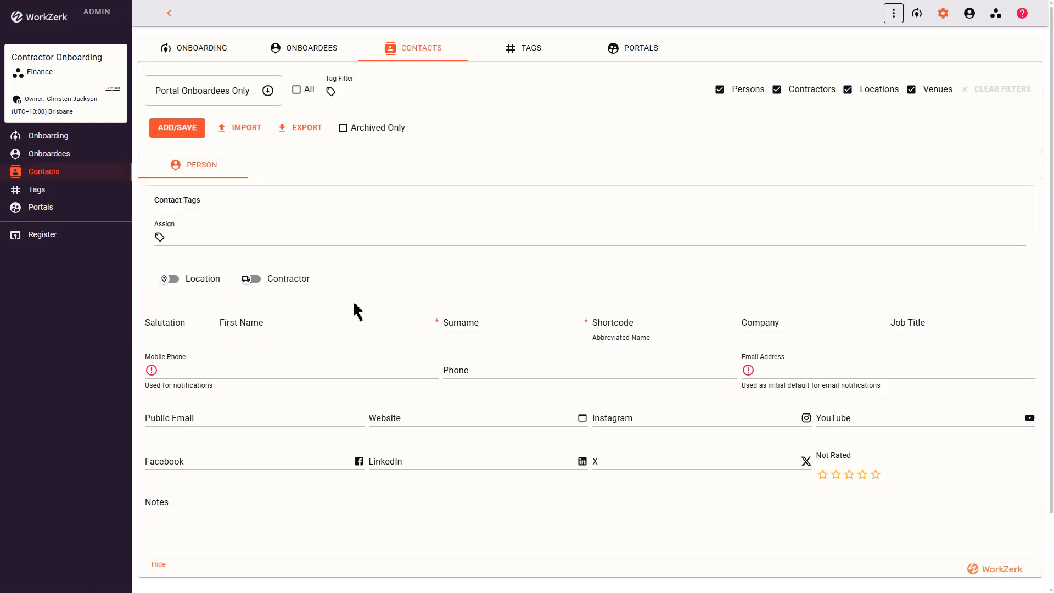